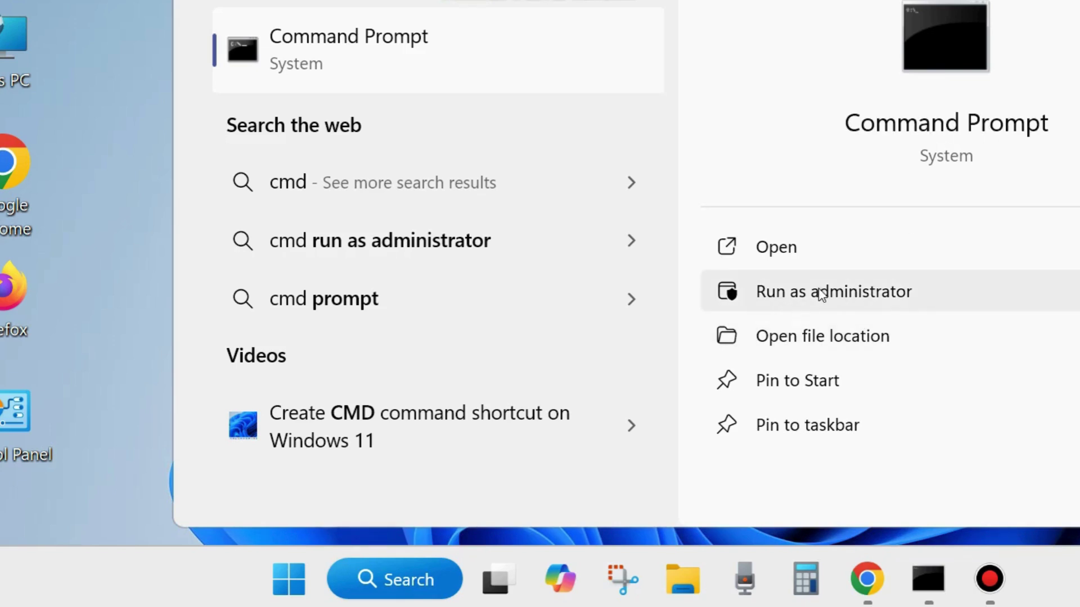
Open Command Prompt as administrator, run the sfc /scannow system file check, and return to the desktop.
{"action": "left_click", "coordinate": [848, 293]}
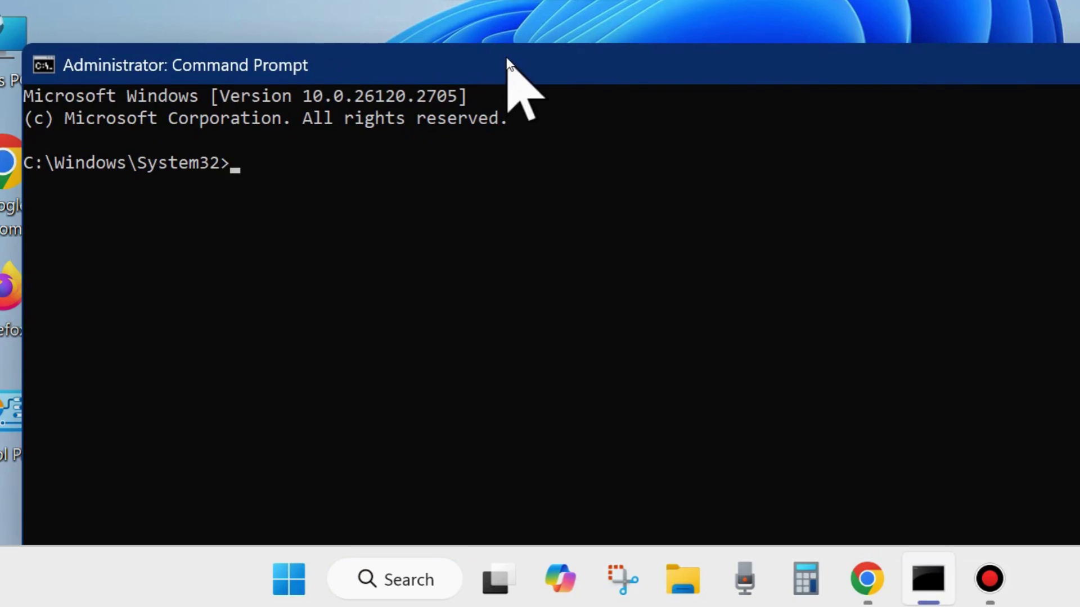
{"action": "type", "text": "sfc /sc"}
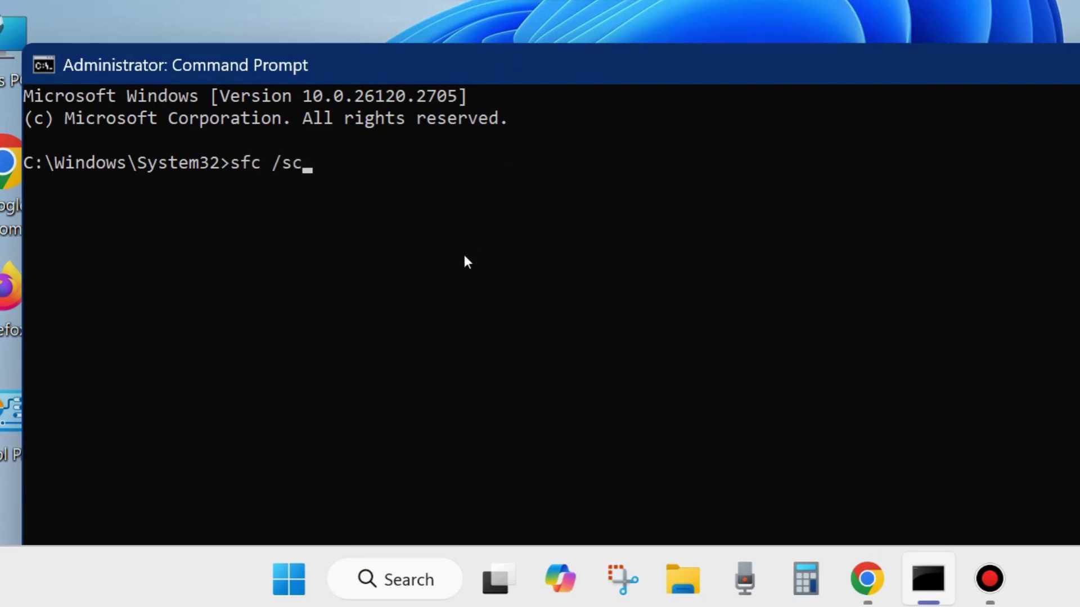
{"action": "type", "text": "annow"}
{"action": "key", "text": "super+d"}
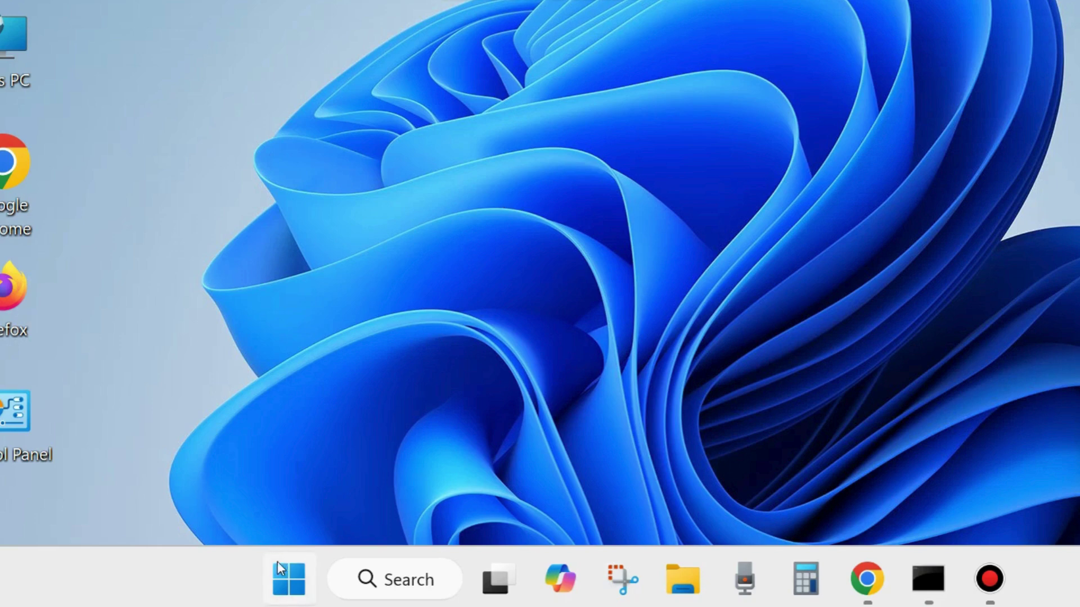
Open Device Manager and expand the Display adapters category.
{"action": "right_click", "coordinate": [284, 588]}
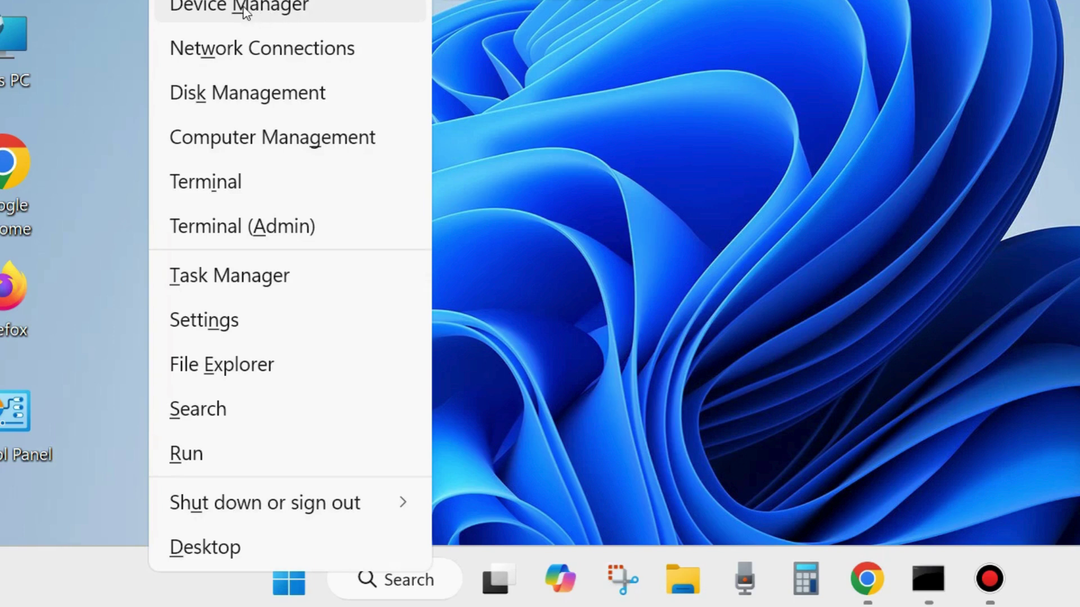
{"action": "left_click", "coordinate": [245, 7]}
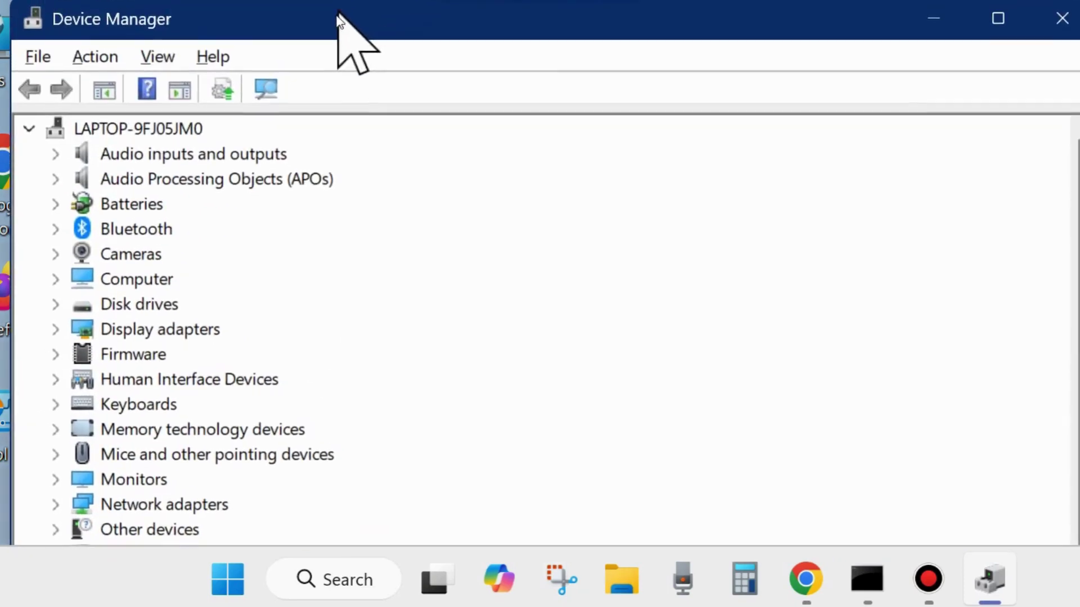
{"action": "left_click_drag", "start_coordinate": [337, 16], "coordinate": [334, 23]}
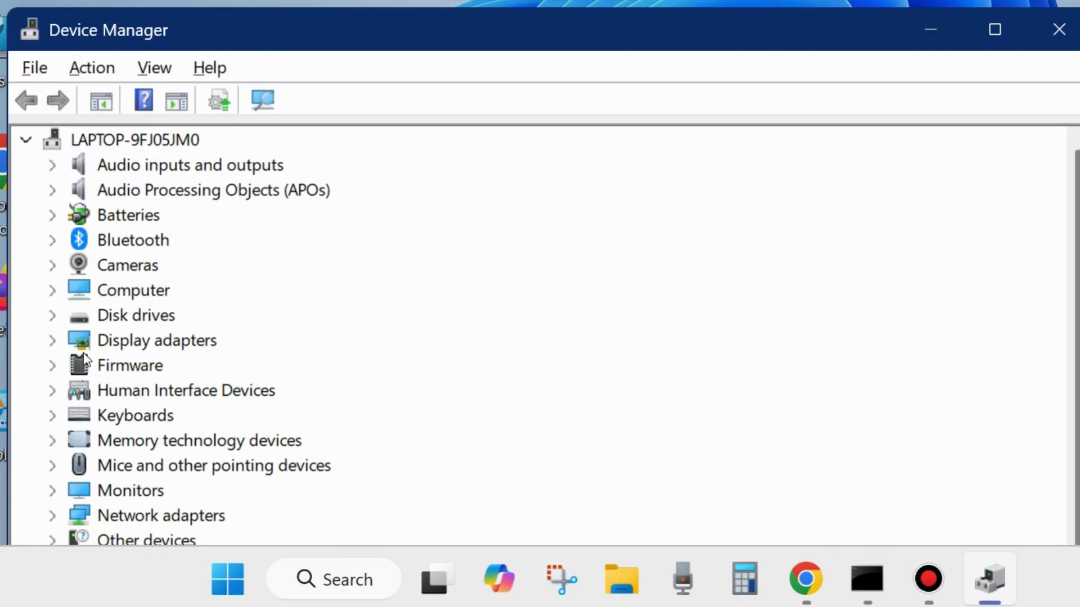
{"action": "scroll", "coordinate": [69, 424], "scroll_direction": "down", "scroll_amount": 1}
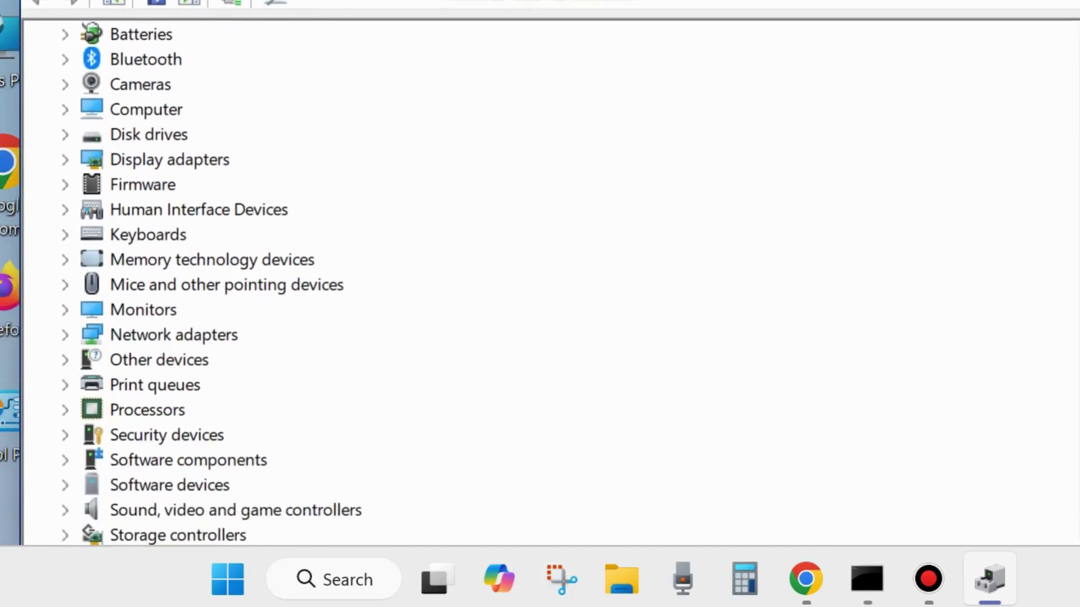
{"action": "scroll", "coordinate": [118, 444], "scroll_direction": "up", "scroll_amount": 1}
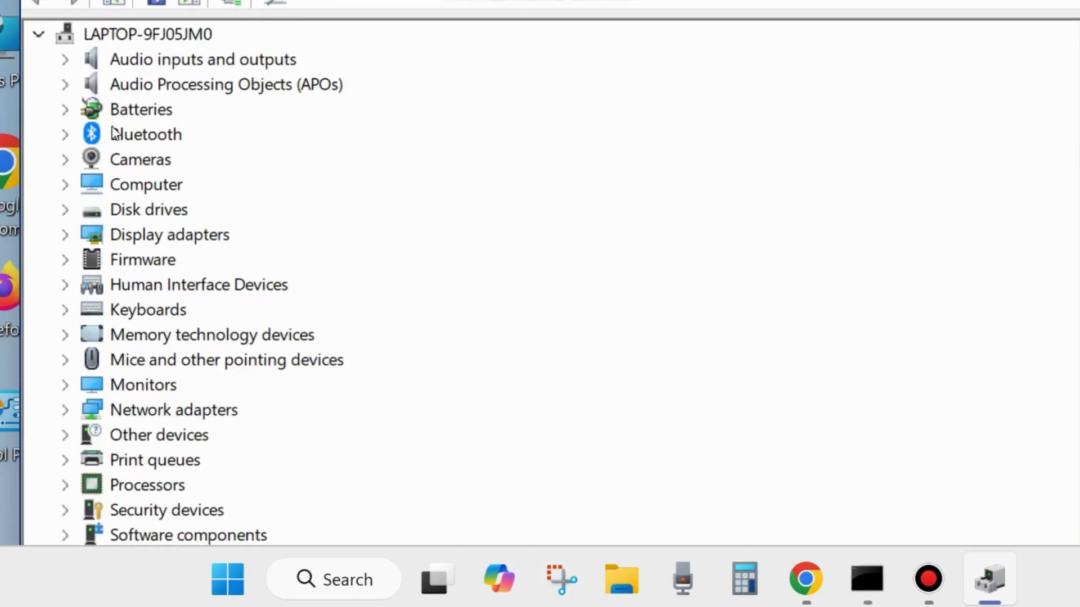
{"action": "left_click", "coordinate": [65, 235]}
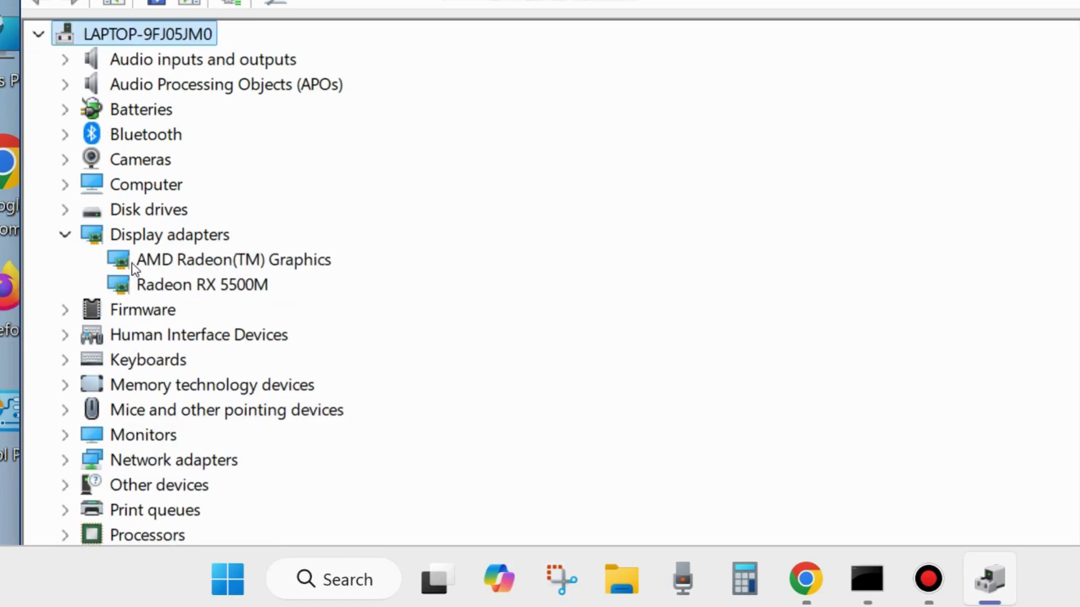
Search automatically for an updated driver for AMD Radeon(TM) Graphics, and close the update wizard.
{"action": "right_click", "coordinate": [154, 261]}
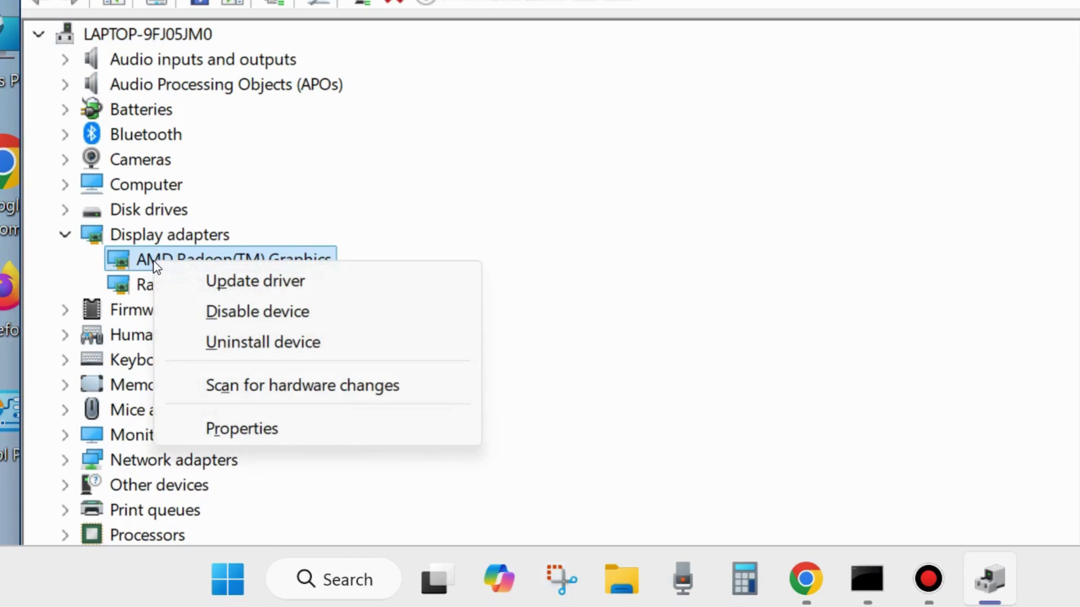
{"action": "left_click", "coordinate": [254, 281]}
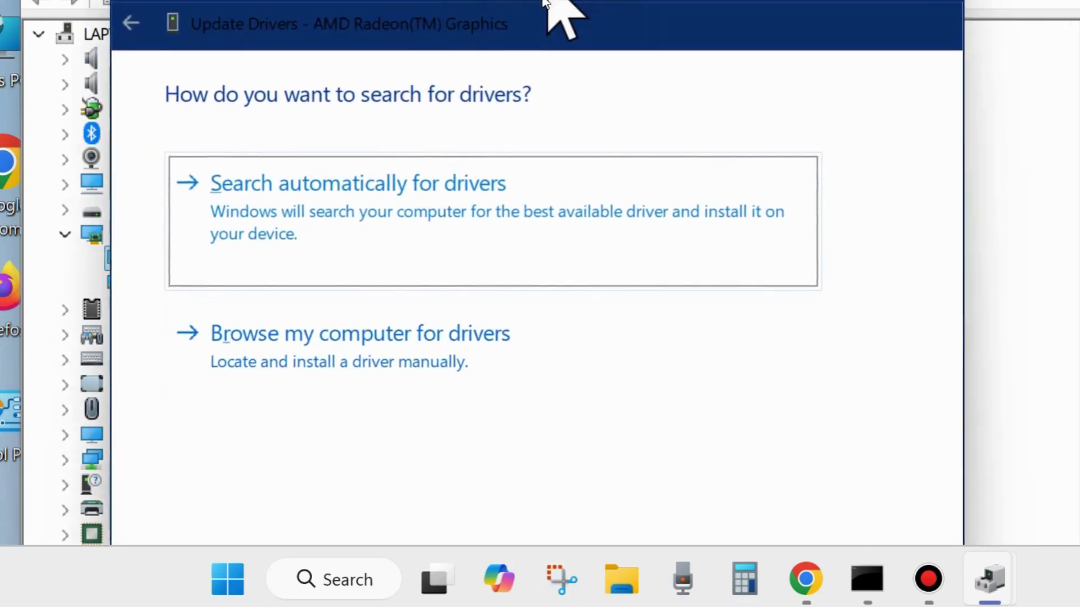
{"action": "left_click_drag", "start_coordinate": [542, 1], "coordinate": [550, 67]}
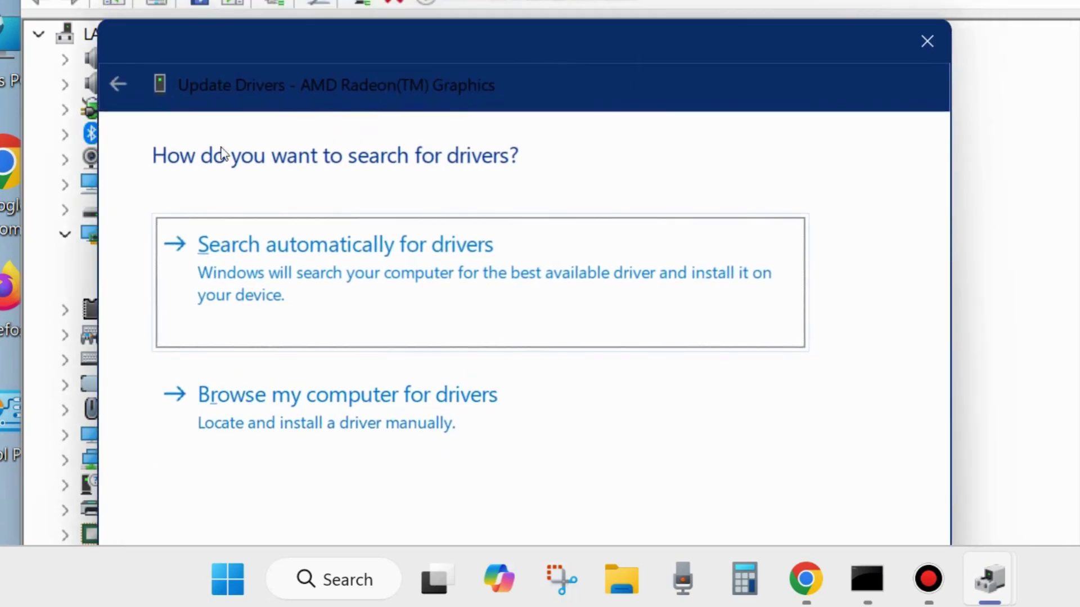
{"action": "left_click", "coordinate": [372, 270]}
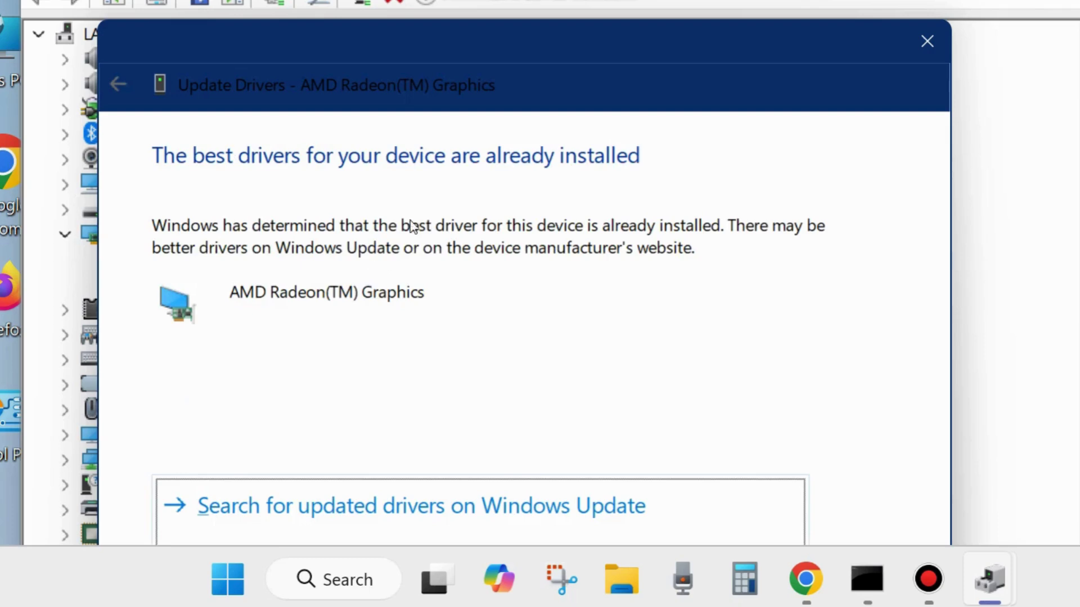
{"action": "left_click", "coordinate": [926, 38]}
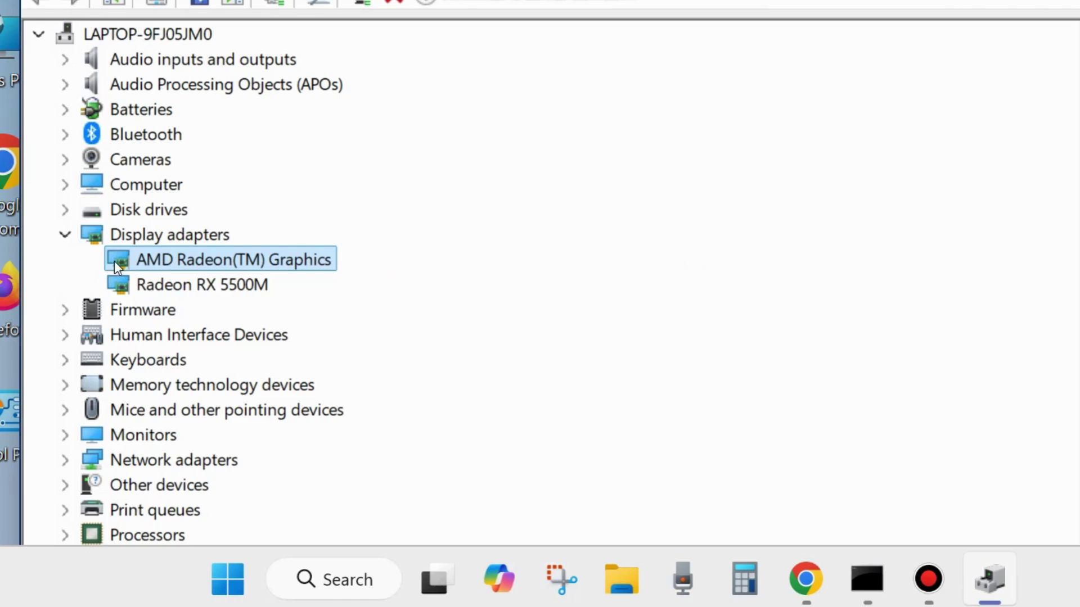
Review the driver information and options in the AMD Radeon(TM) Graphics properties, and close Device Manager.
{"action": "right_click", "coordinate": [173, 258]}
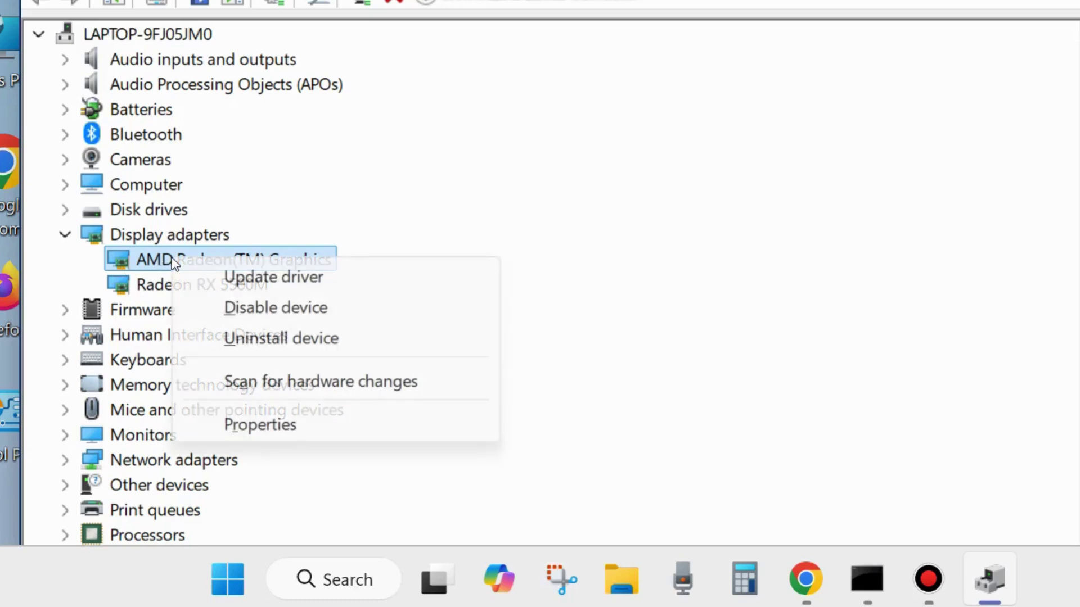
{"action": "left_click", "coordinate": [260, 425]}
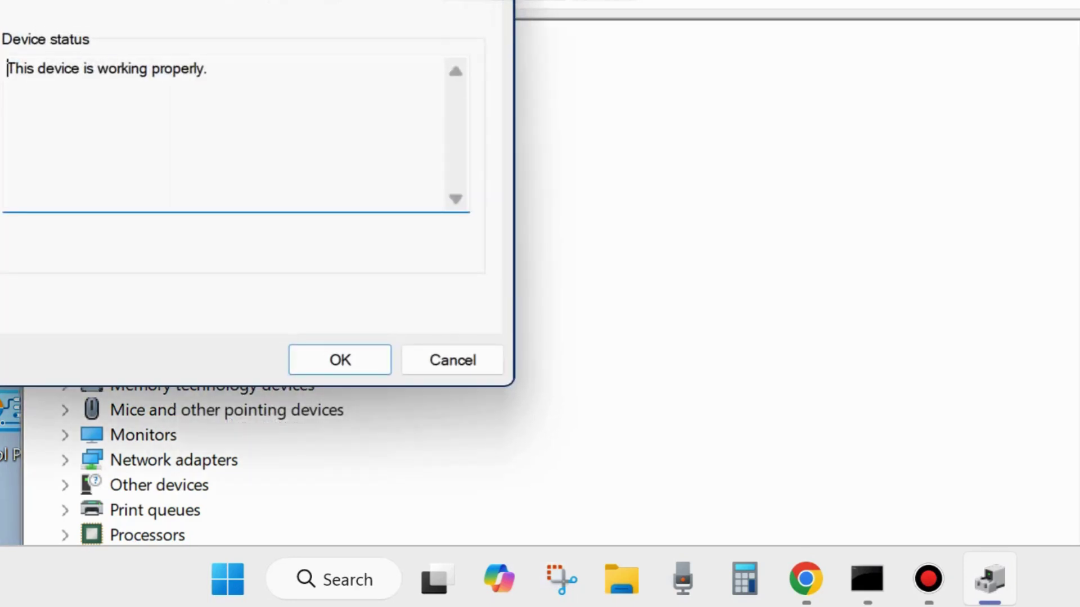
{"action": "left_click_drag", "start_coordinate": [225, 0], "coordinate": [489, 9]}
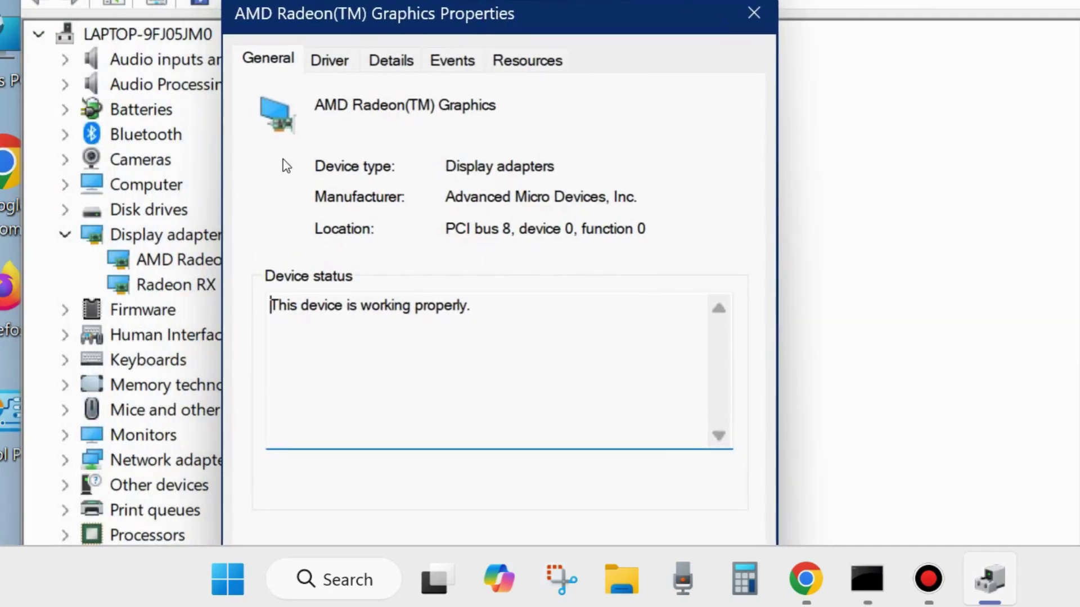
{"action": "left_click", "coordinate": [331, 60]}
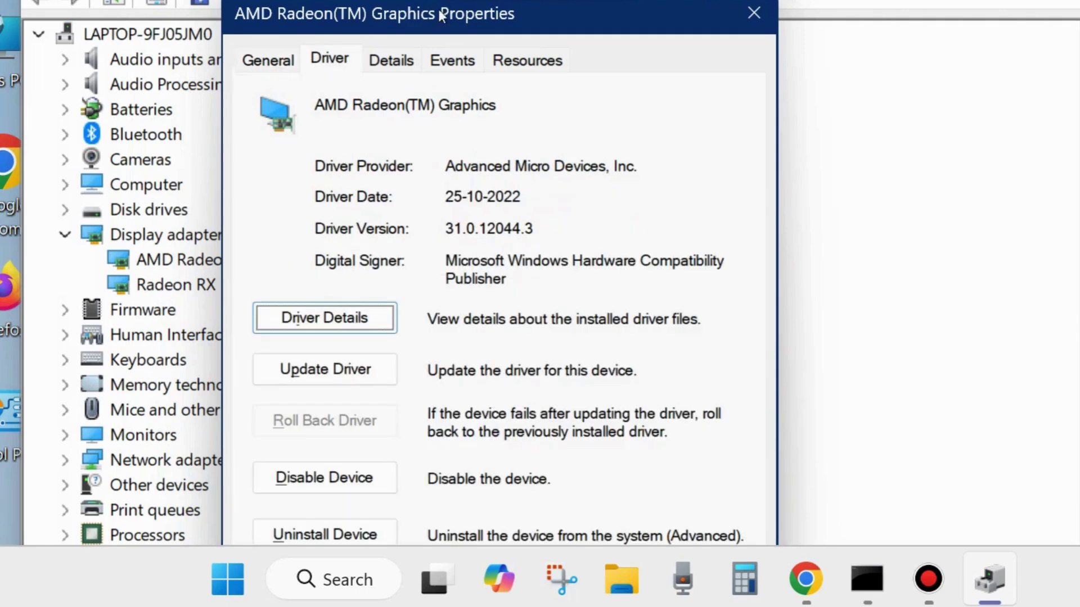
{"action": "left_click_drag", "start_coordinate": [456, 4], "coordinate": [471, 0]}
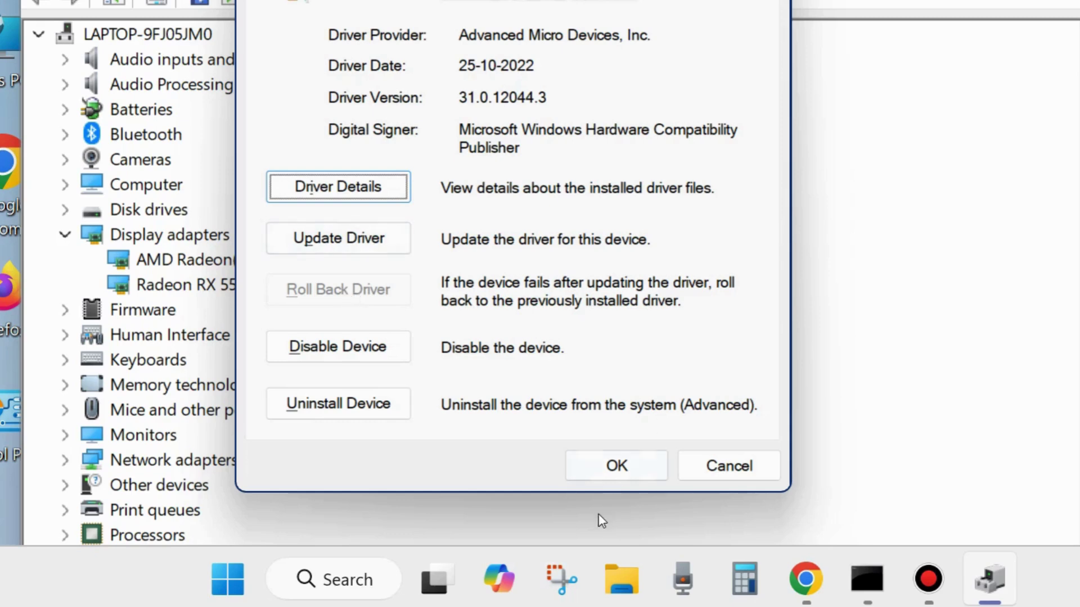
{"action": "left_click", "coordinate": [618, 470]}
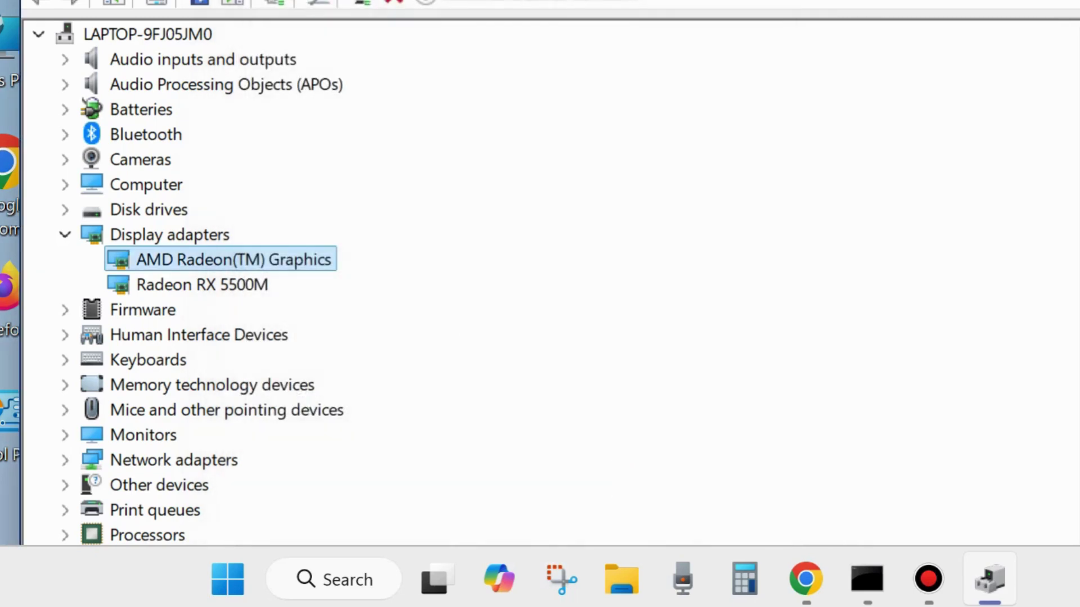
{"action": "key", "text": "alt+F4"}
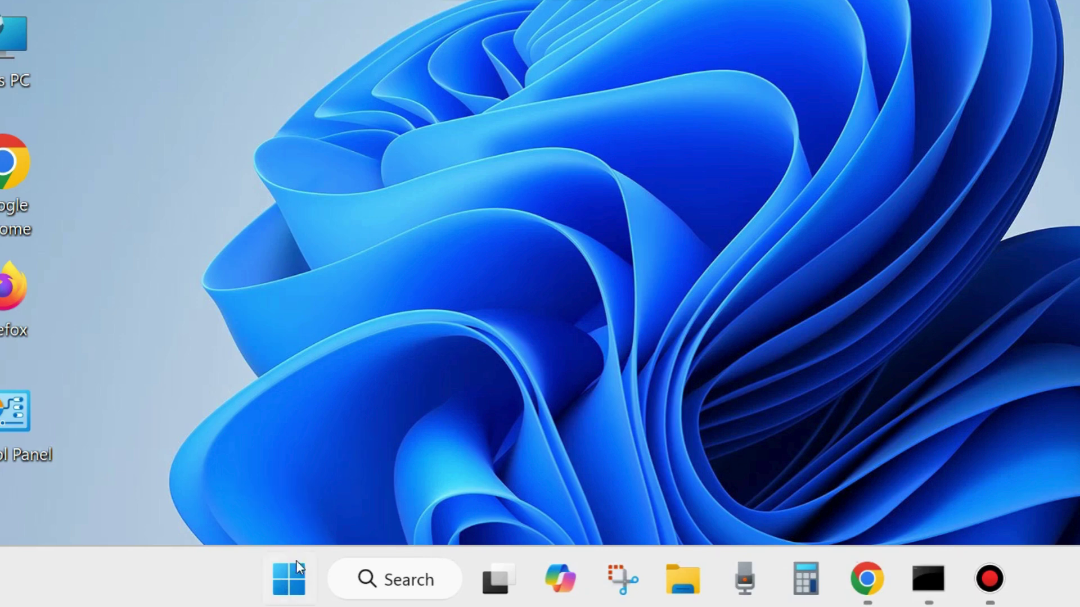
Launch System Restore by running the rstrui command from the Run dialog.
{"action": "right_click", "coordinate": [290, 591]}
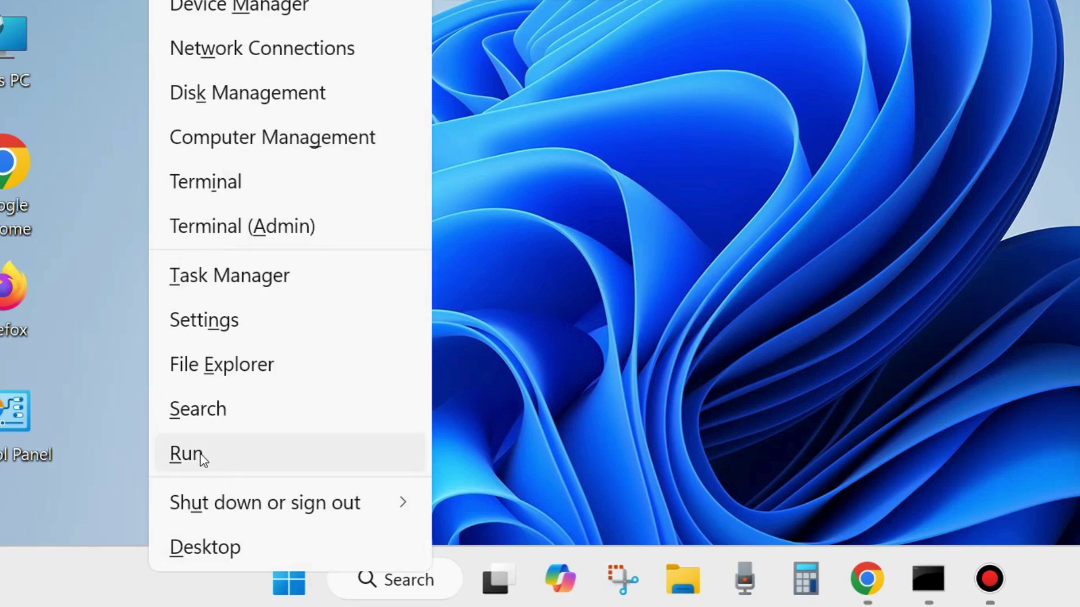
{"action": "left_click", "coordinate": [200, 457]}
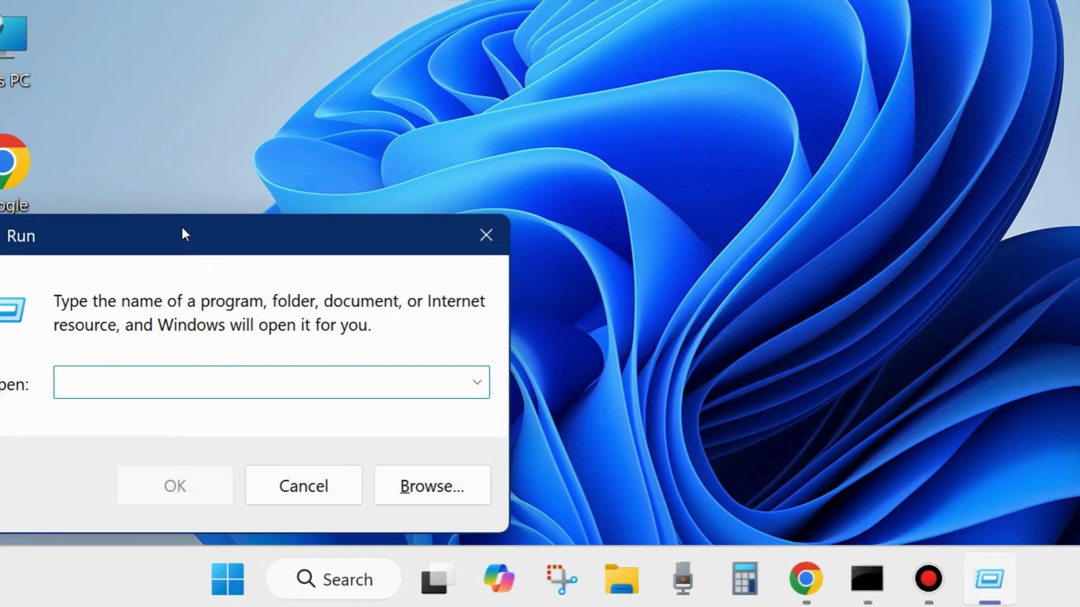
{"action": "left_click_drag", "start_coordinate": [182, 228], "coordinate": [489, 109]}
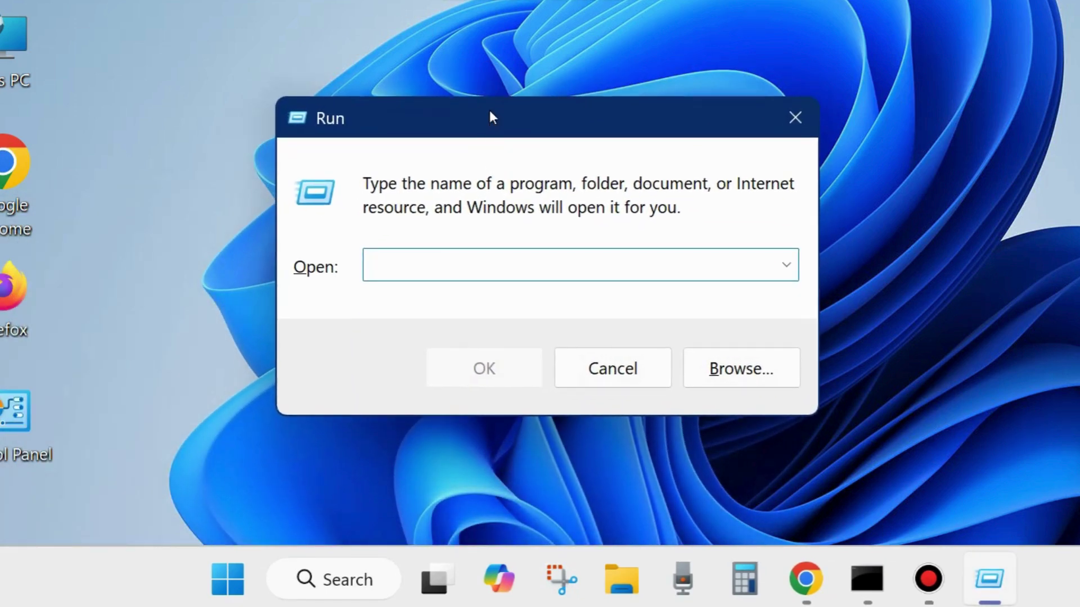
{"action": "type", "text": "rstrui"}
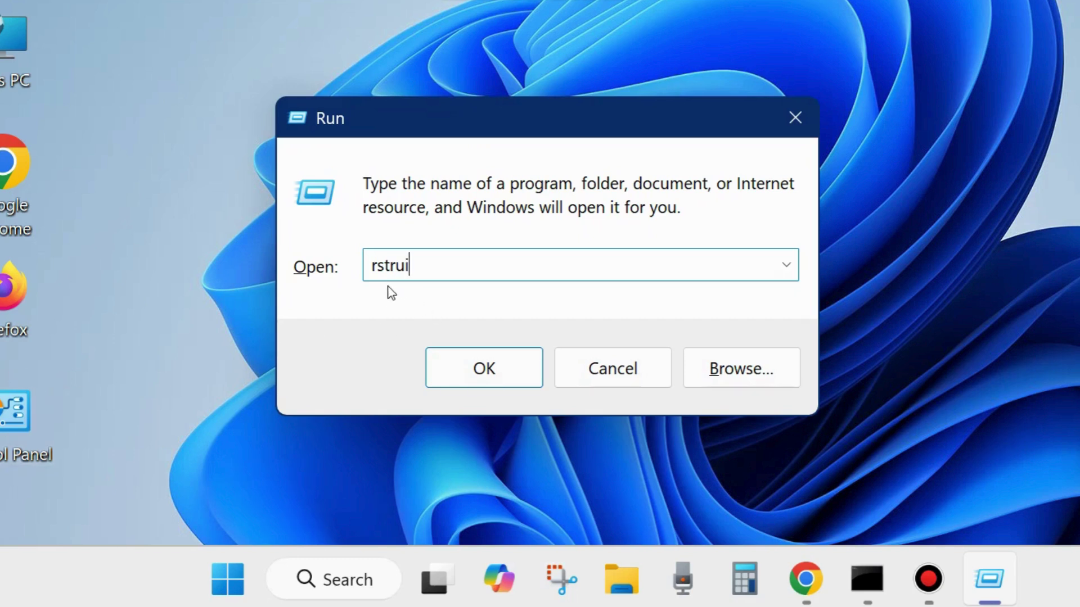
{"action": "left_click", "coordinate": [487, 369]}
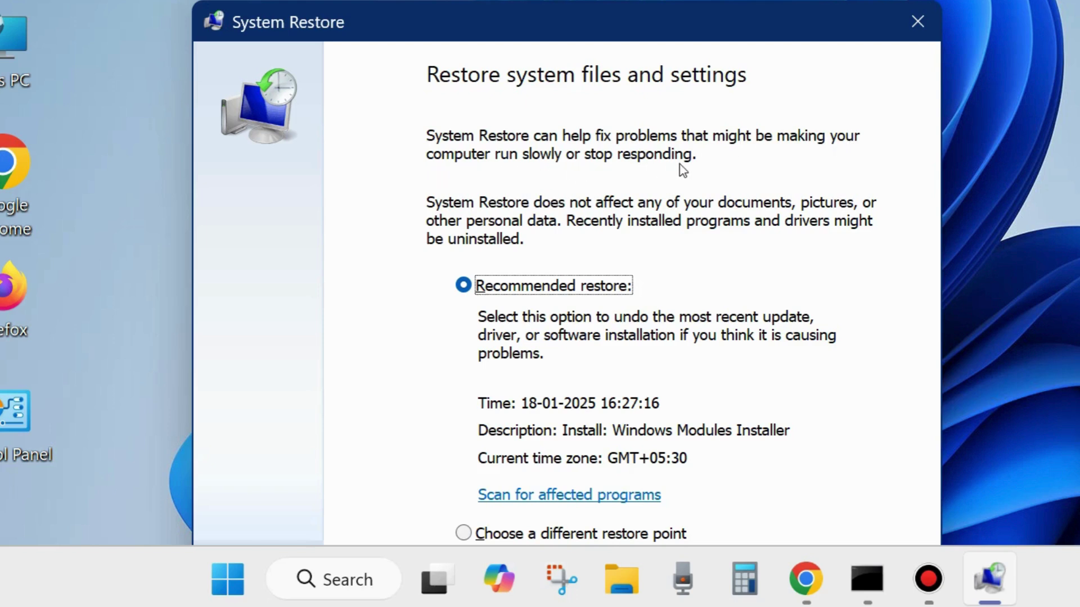
Opt to choose a different restore point instead of the recommended restore, and continue to the restore point list.
{"action": "left_click_drag", "start_coordinate": [654, 21], "coordinate": [672, 0]}
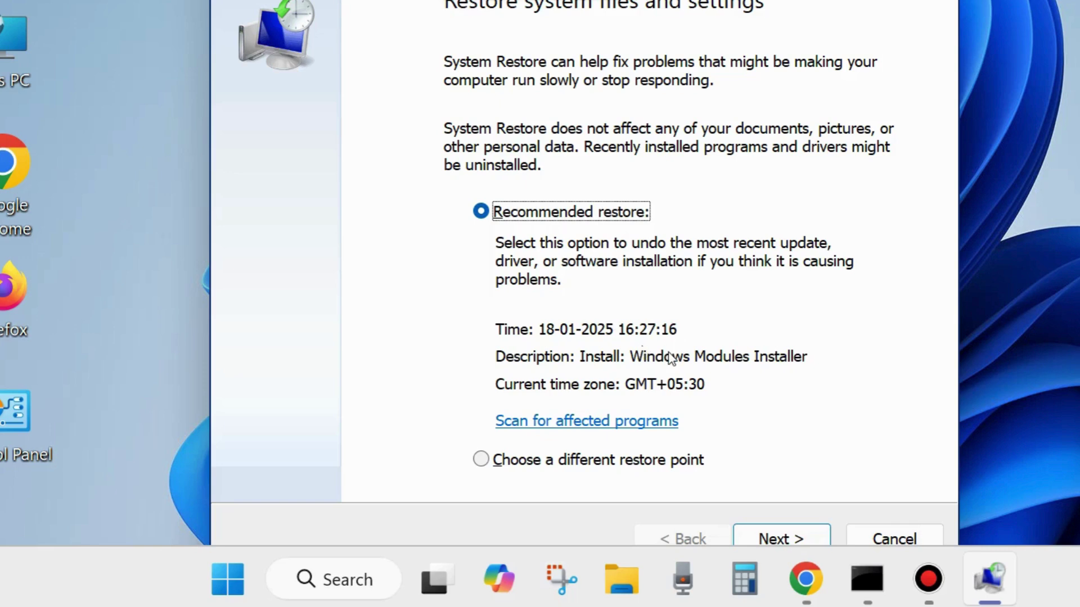
{"action": "left_click_drag", "start_coordinate": [635, 2], "coordinate": [641, 0]}
{"action": "left_click", "coordinate": [487, 363]}
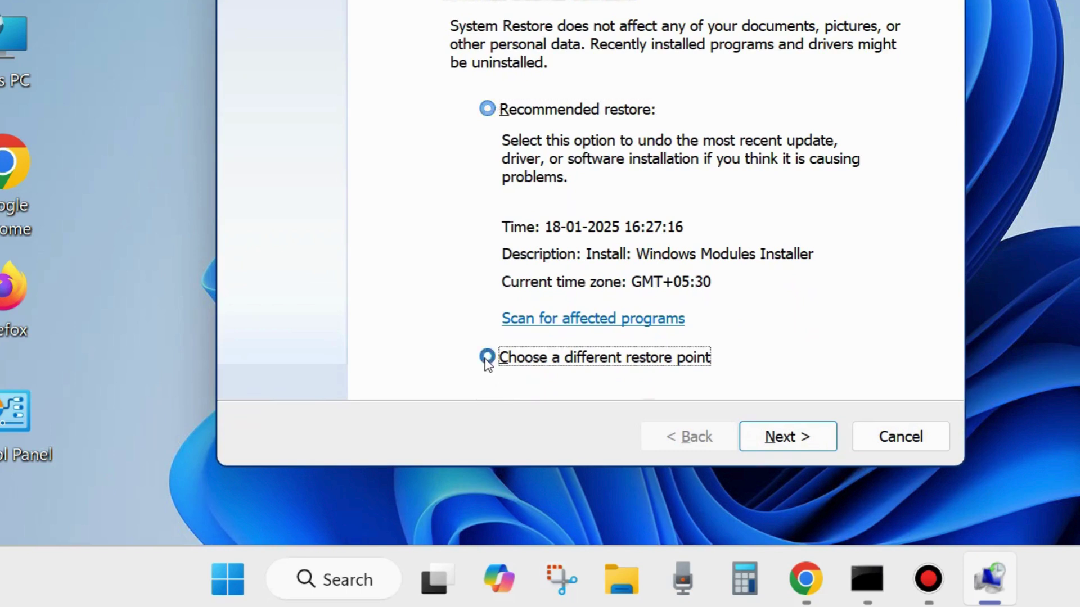
{"action": "left_click", "coordinate": [788, 439]}
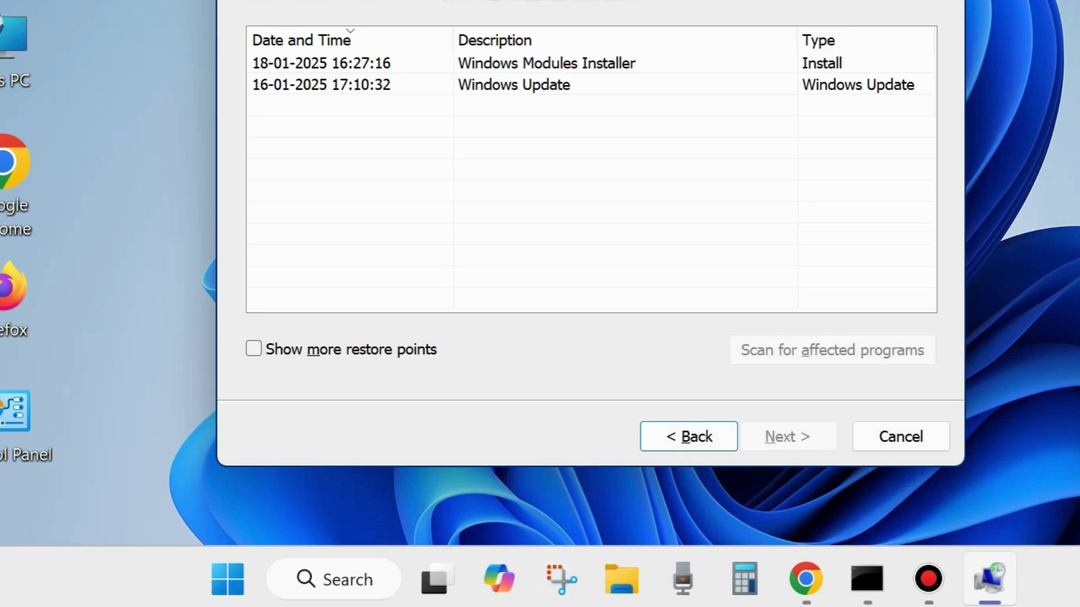
{"action": "left_click_drag", "start_coordinate": [647, 0], "coordinate": [642, 1]}
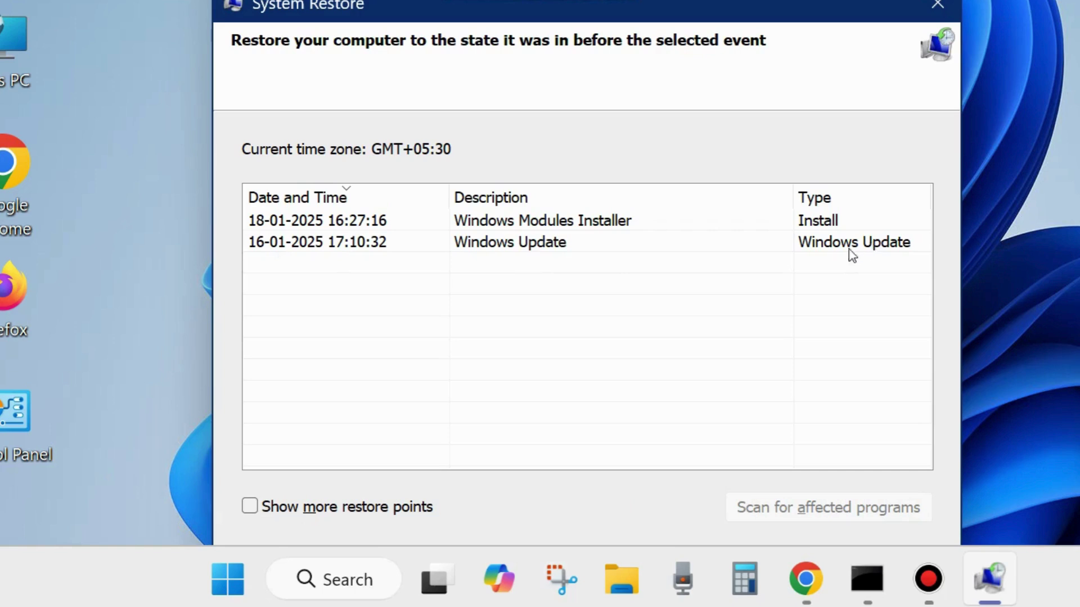
{"action": "left_click", "coordinate": [513, 245]}
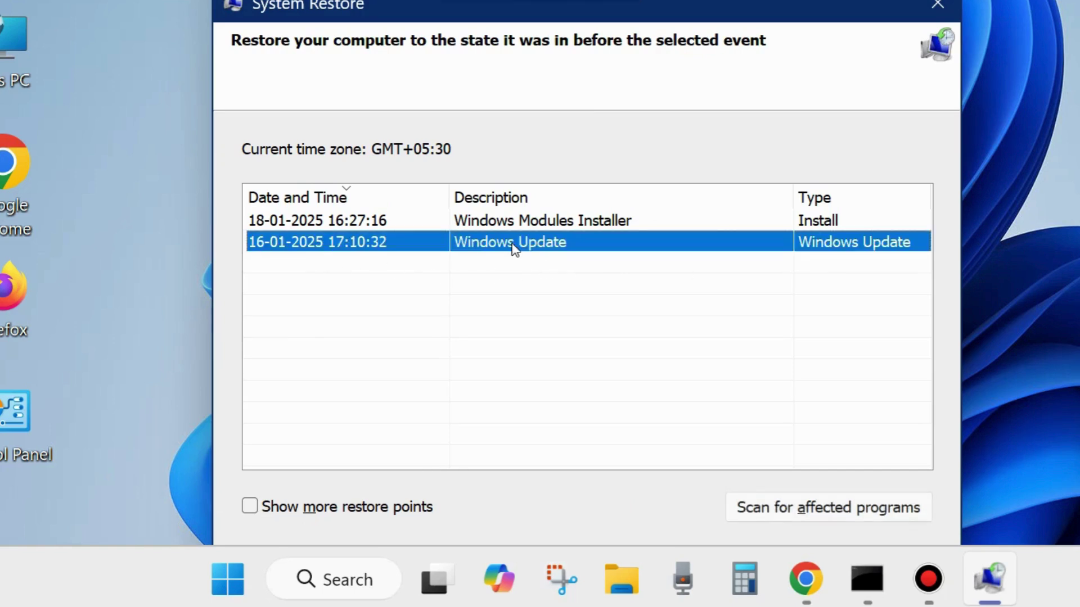
{"action": "left_click_drag", "start_coordinate": [608, 1], "coordinate": [604, 0]}
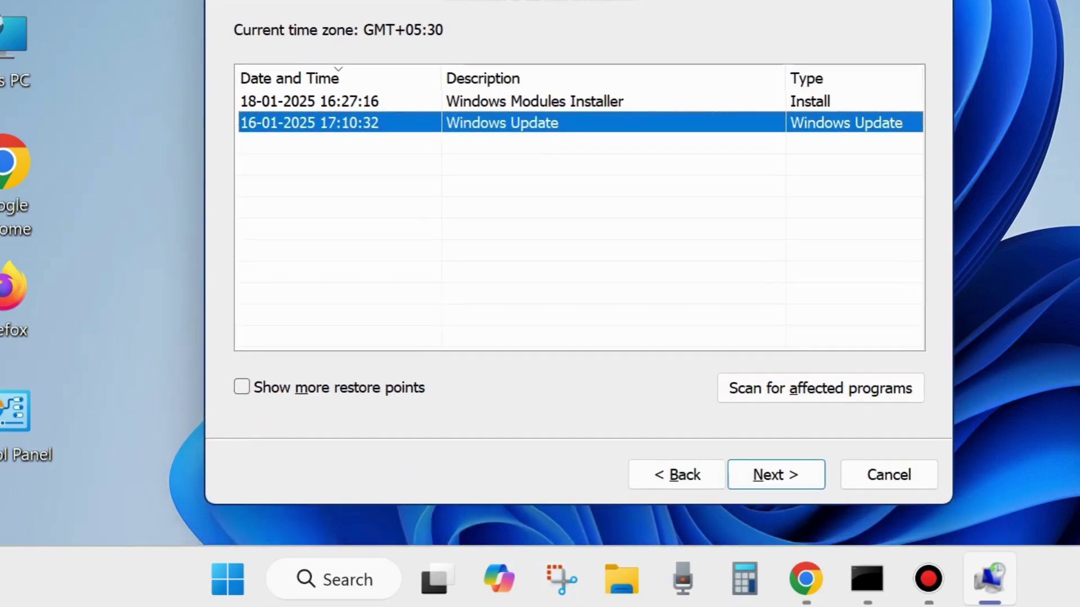
{"action": "left_click", "coordinate": [767, 475]}
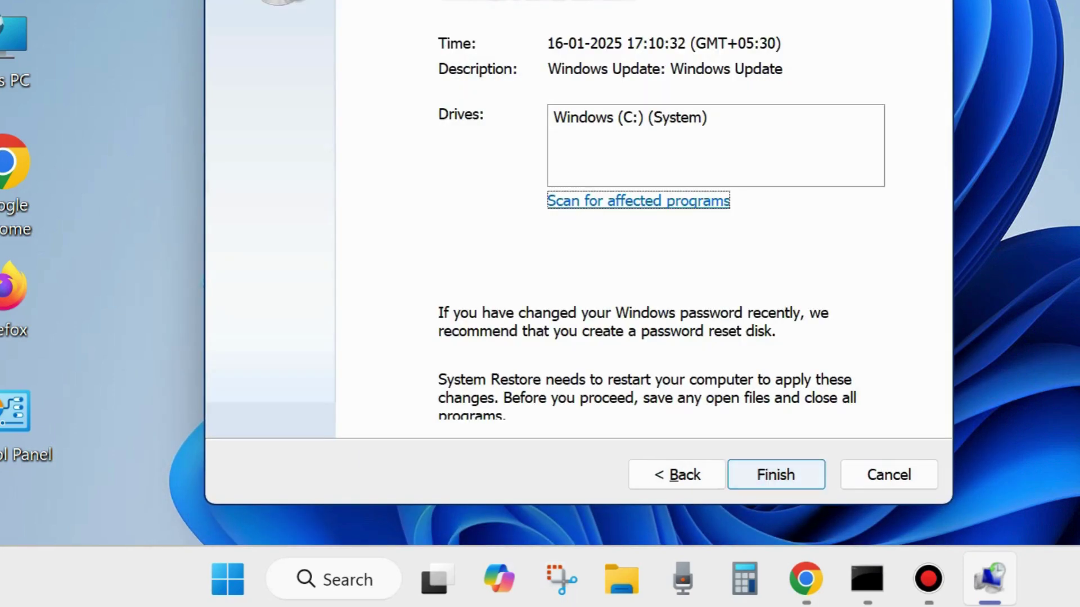
{"action": "left_click_drag", "start_coordinate": [633, 0], "coordinate": [653, 18]}
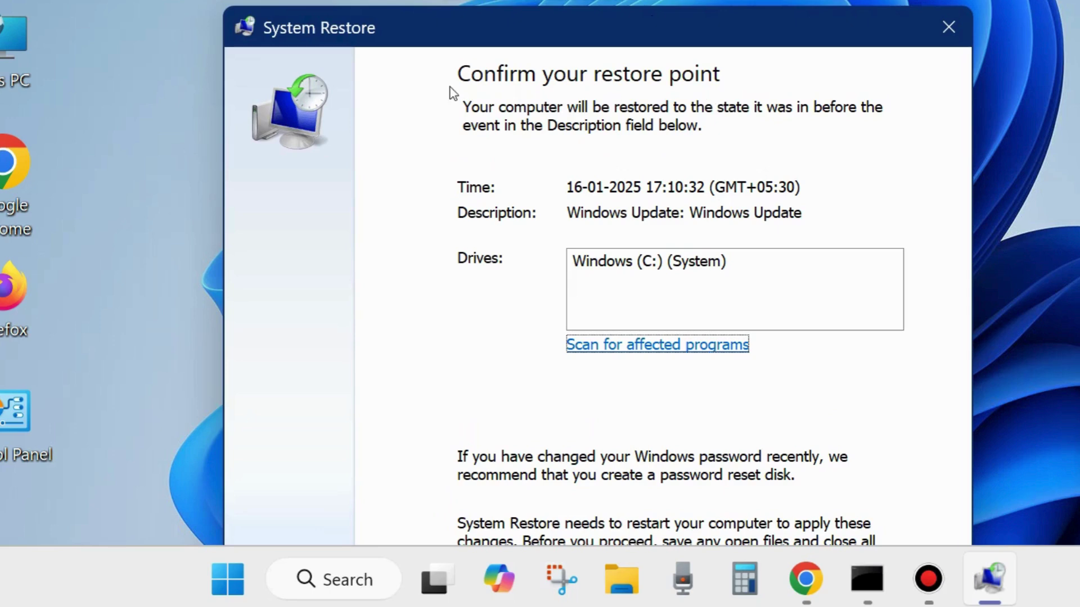
{"action": "left_click_drag", "start_coordinate": [631, 25], "coordinate": [632, 0]}
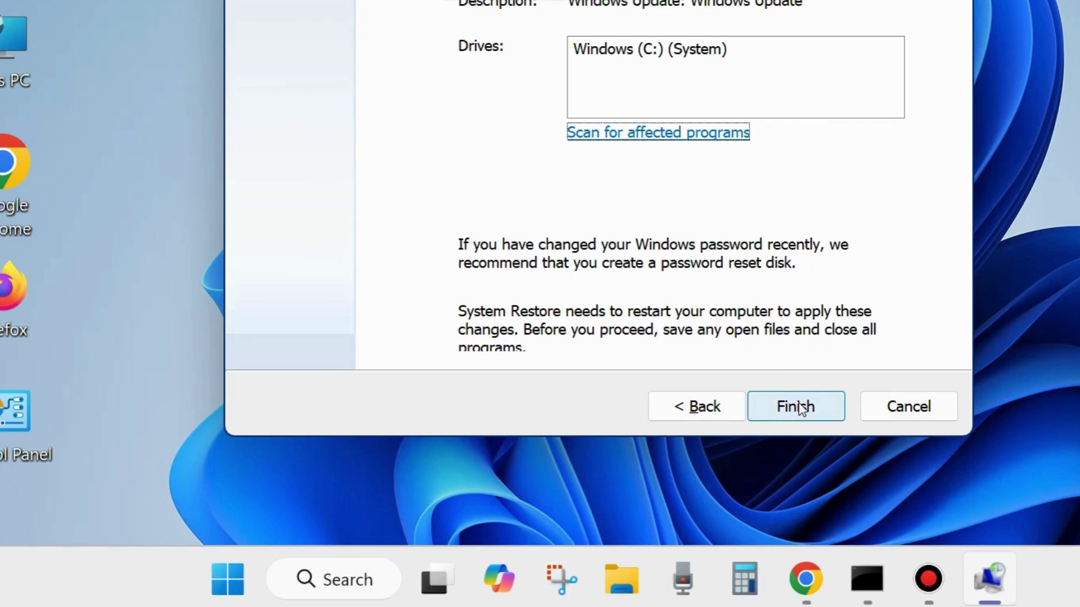
{"action": "key", "text": "alt+F4"}
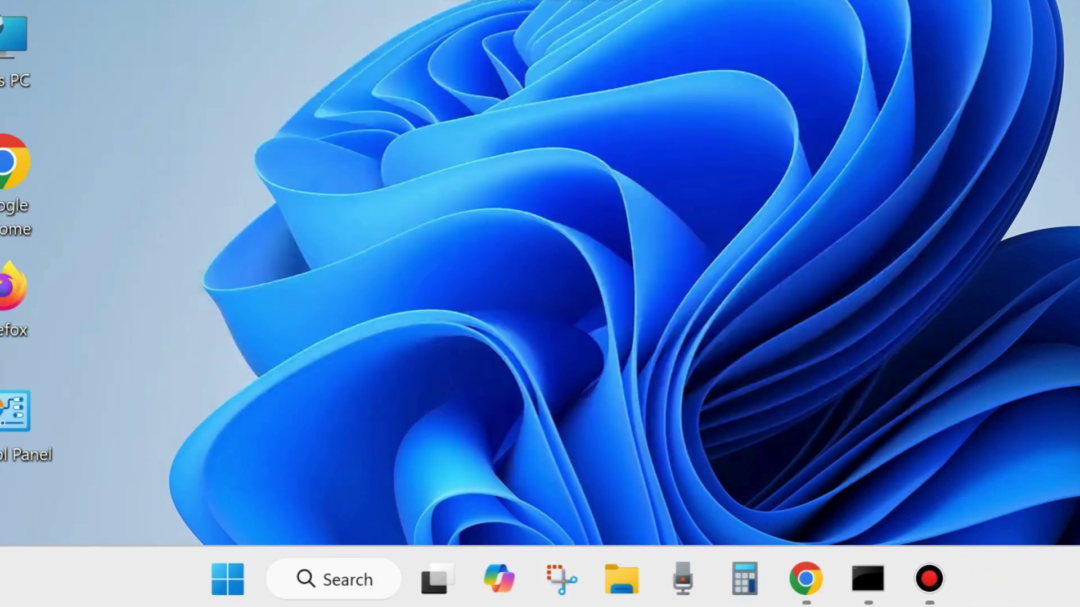